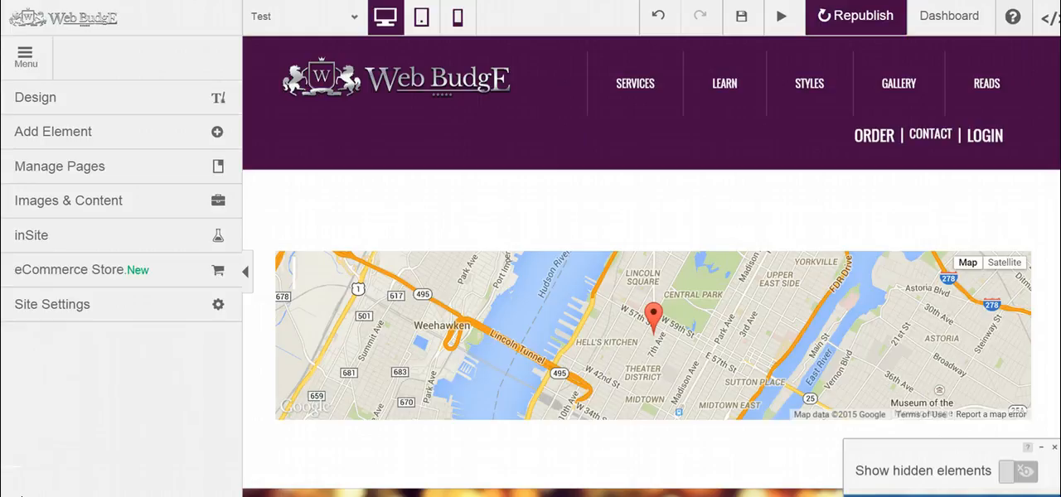
Step: Examine the eCommerce Store options, the site's page list and the links in the header navigation
click(129, 273)
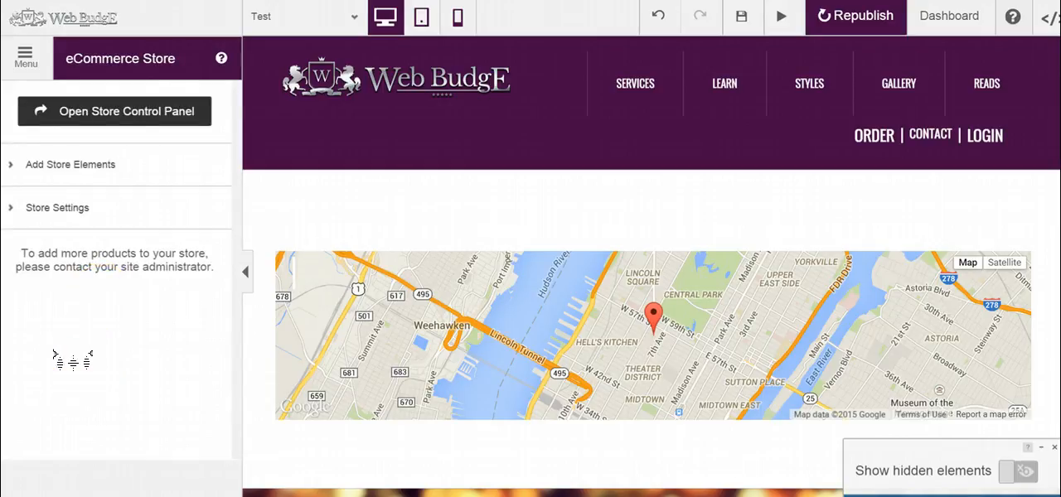
click(26, 58)
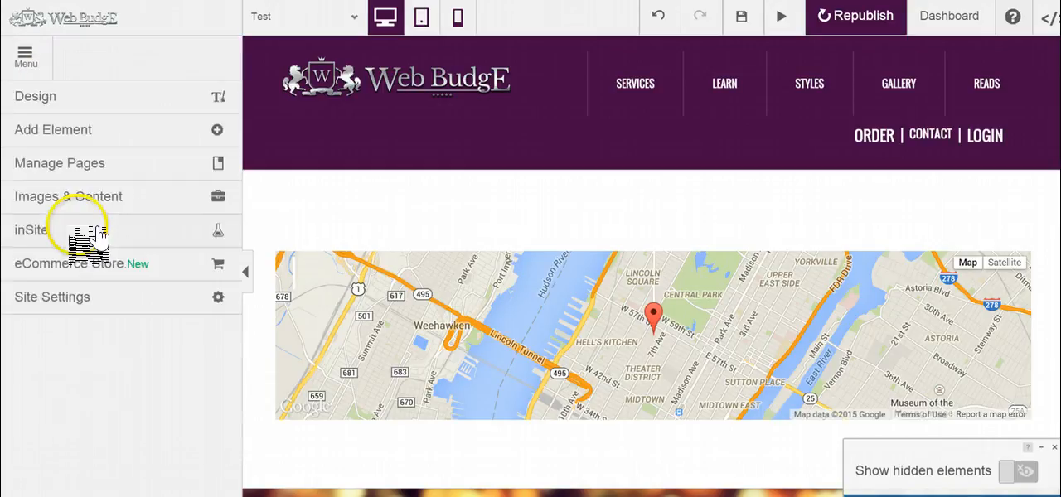
click(114, 167)
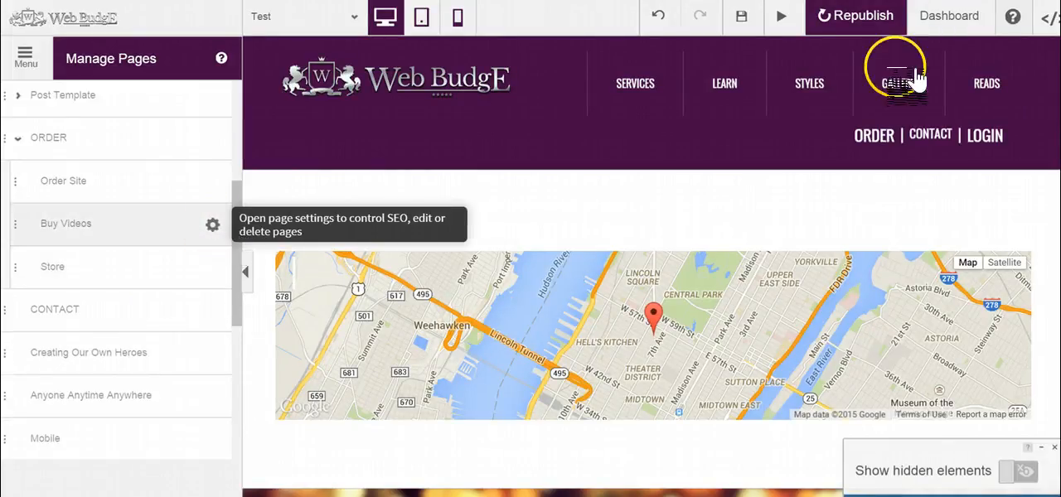
mouse_move(986, 107)
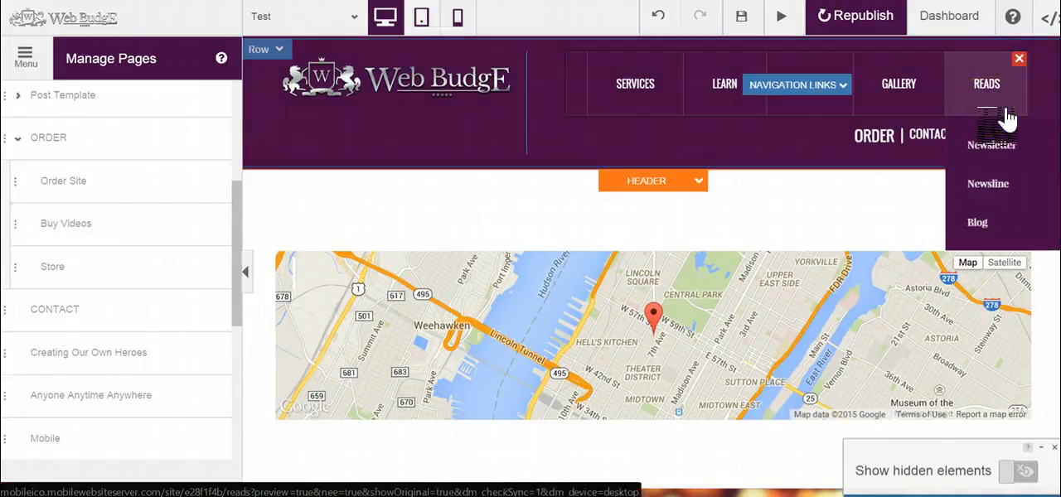
click(810, 93)
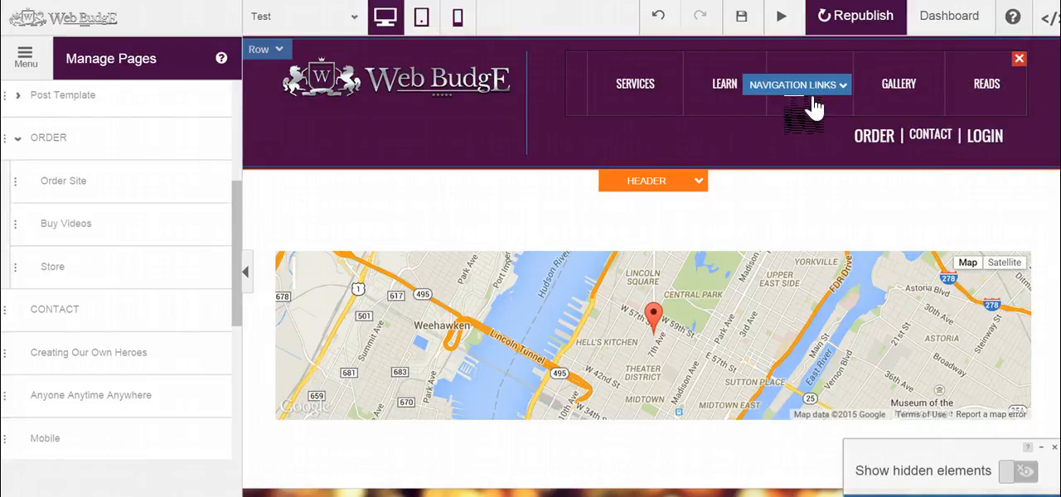
drag(226, 287, 237, 240)
Step: Add a Main Store element from the eCommerce elements to the Test page, above the map
click(25, 55)
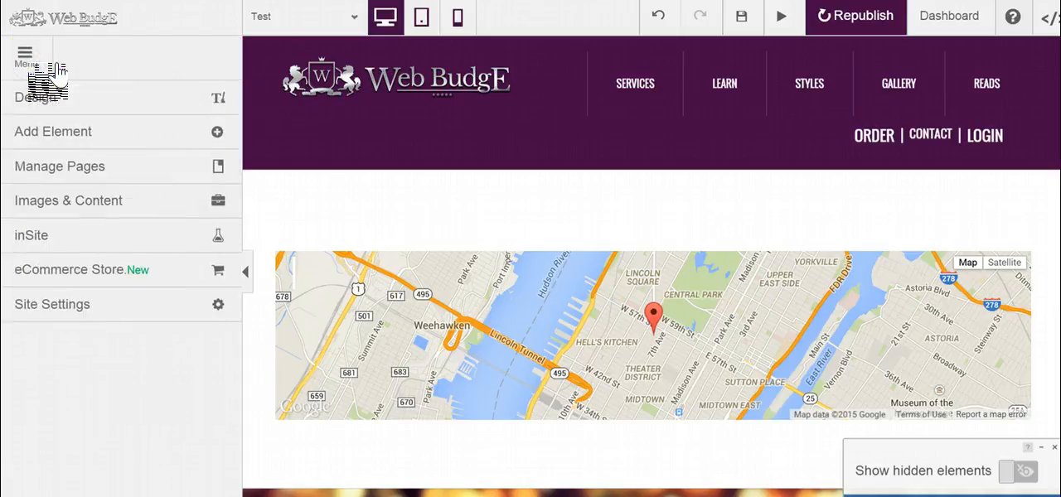
click(113, 133)
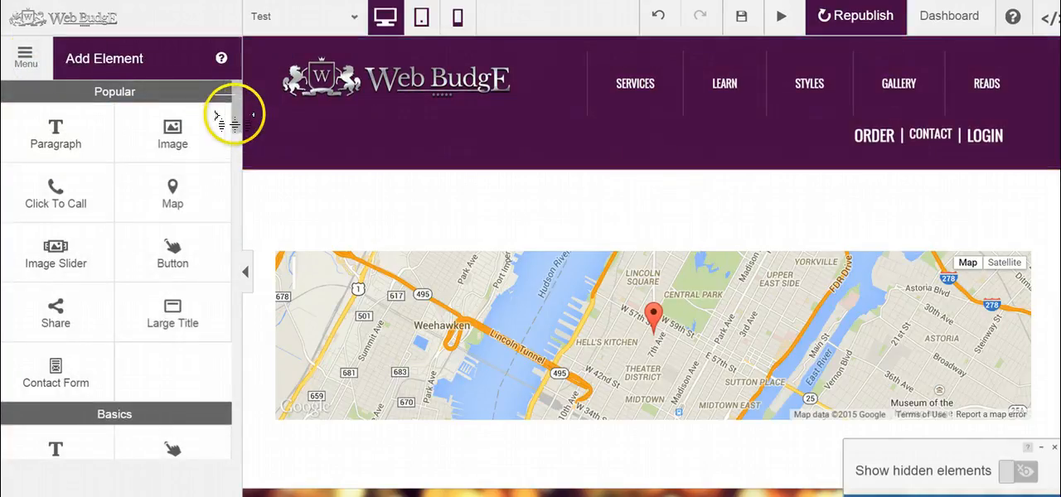
drag(236, 121, 234, 187)
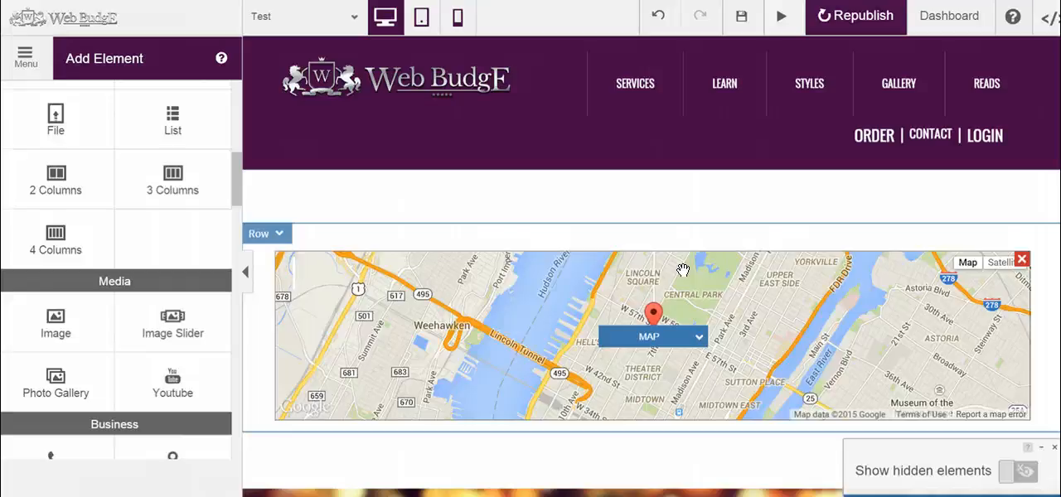
drag(237, 183, 225, 315)
click(60, 214)
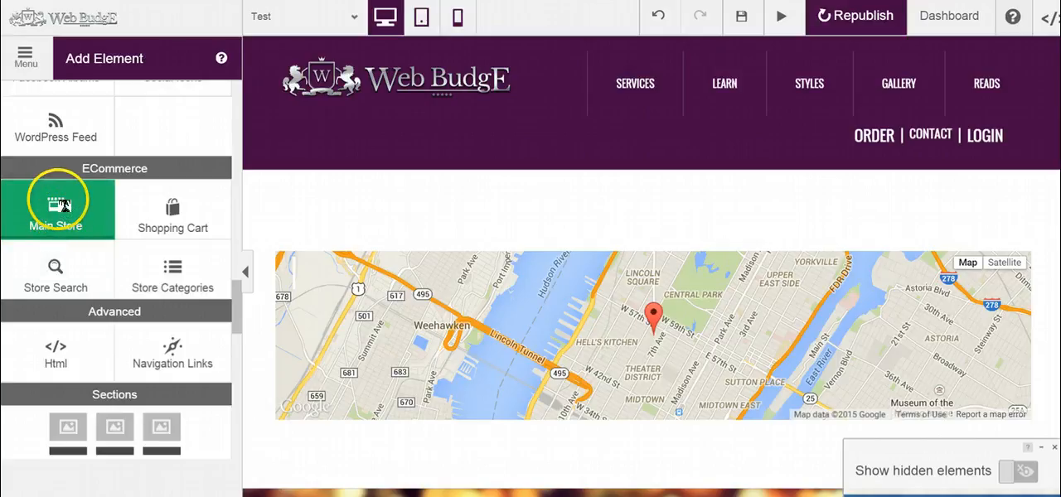
drag(106, 270, 540, 260)
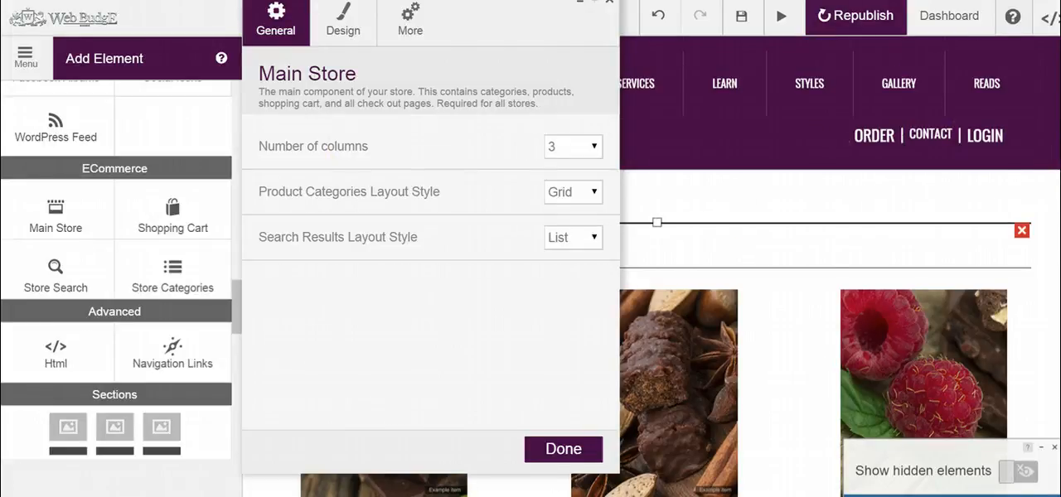
Step: Set the Main Store's number of columns to 2 and review the category layout on the page
scroll(829, 332, down, 2)
scroll(829, 331, up, 2)
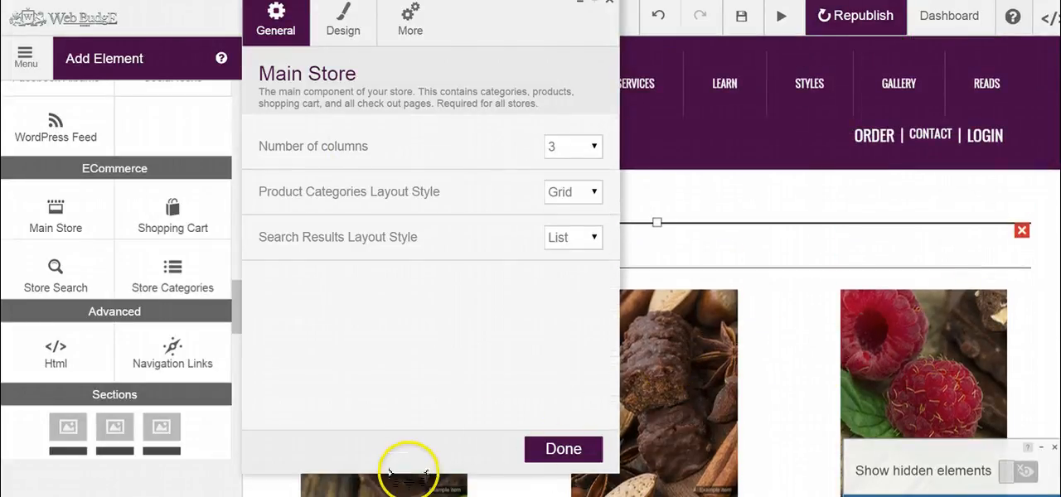
drag(528, 35, 503, 78)
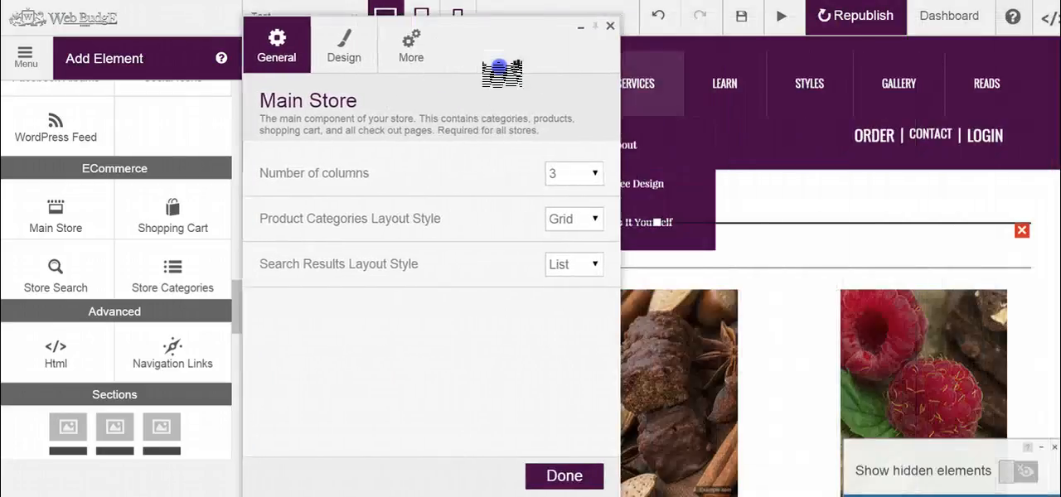
scroll(841, 265, down, 4)
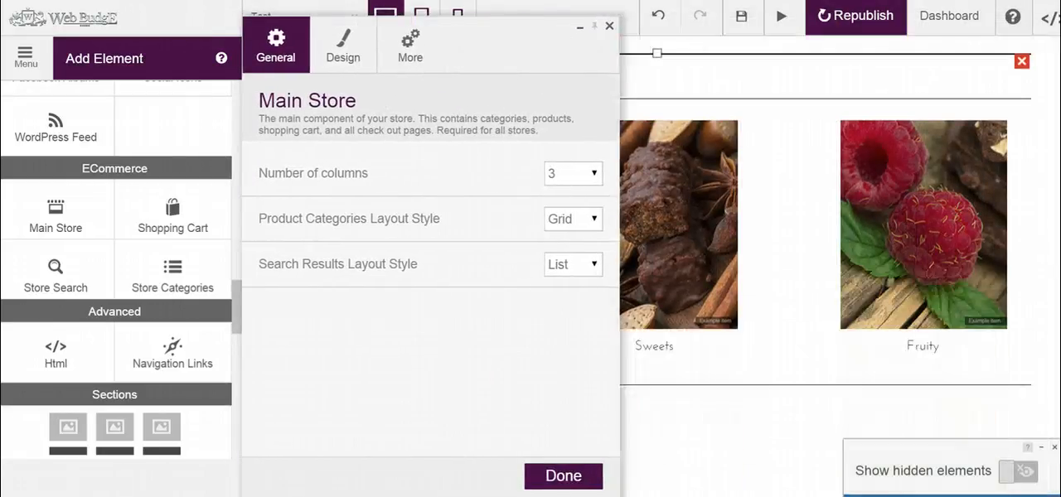
scroll(840, 265, up, 3)
click(590, 175)
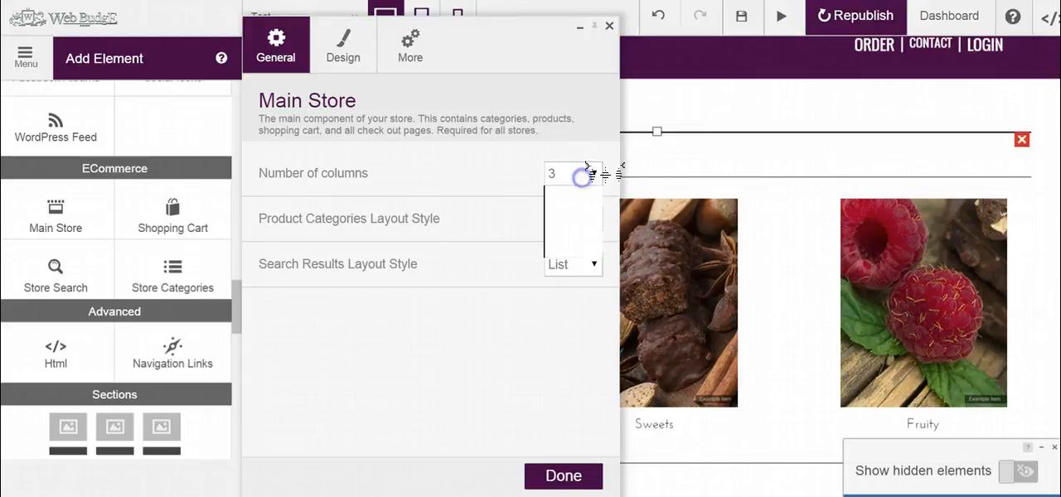
click(551, 221)
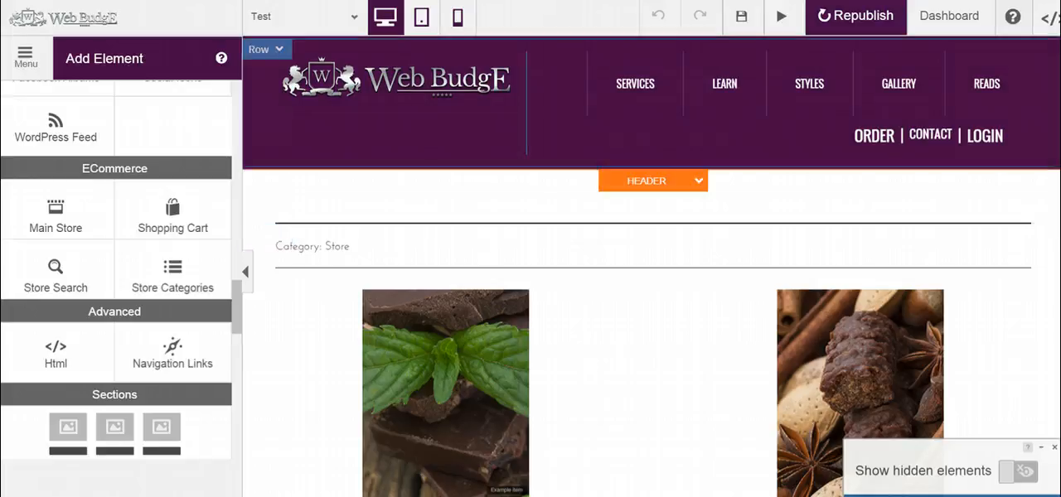
scroll(651, 266, down, 4)
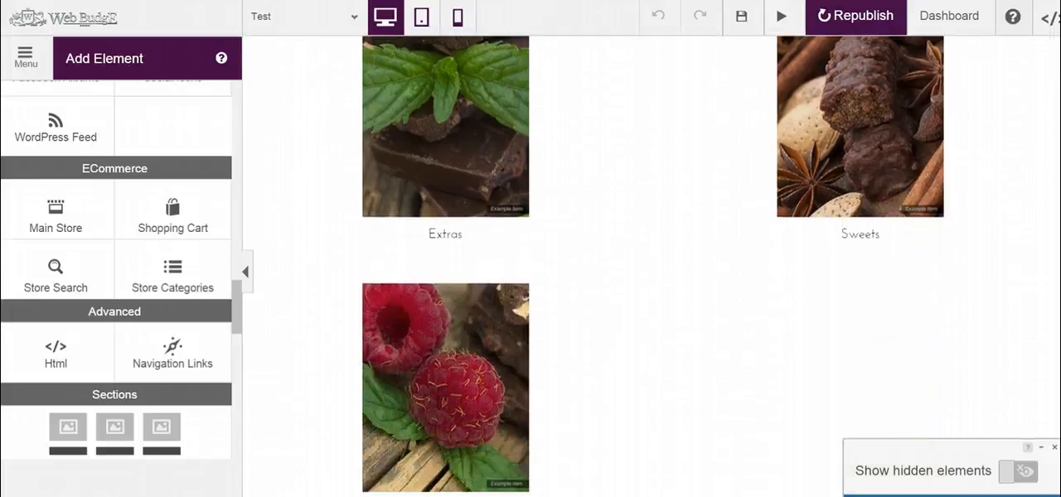
scroll(931, 150, up, 1)
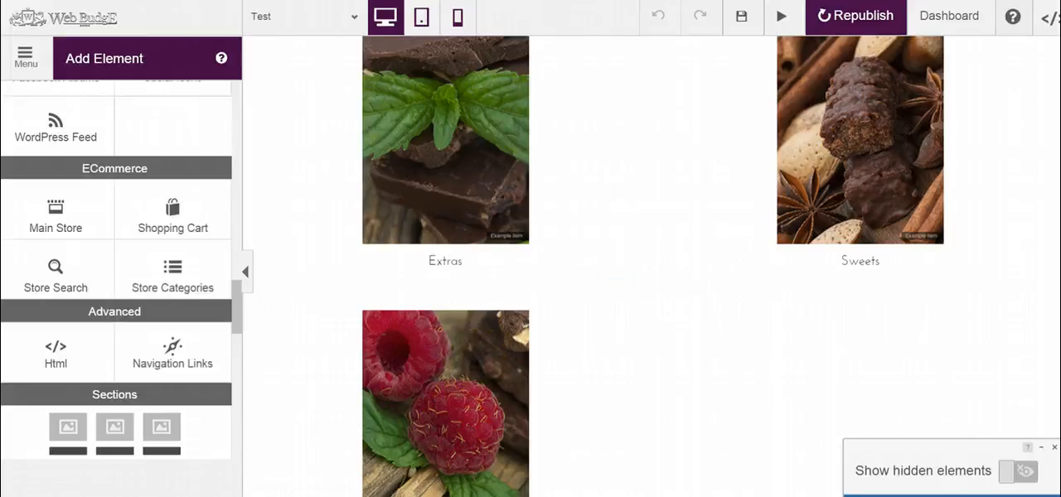
scroll(1028, 174, up, 2)
scroll(1028, 174, down, 2)
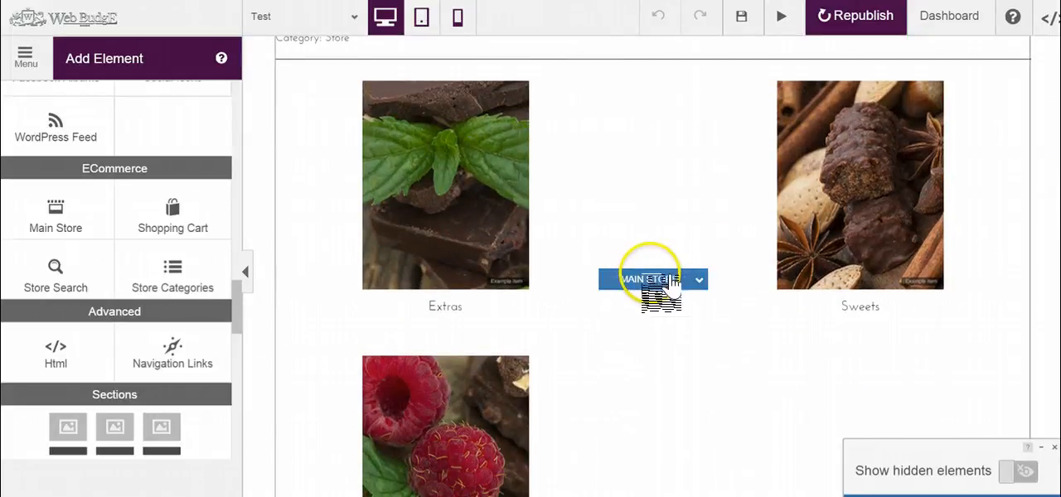
Step: Examine the Main Store's category and search results layout choices, its text design options and its spacing settings
click(647, 281)
click(650, 305)
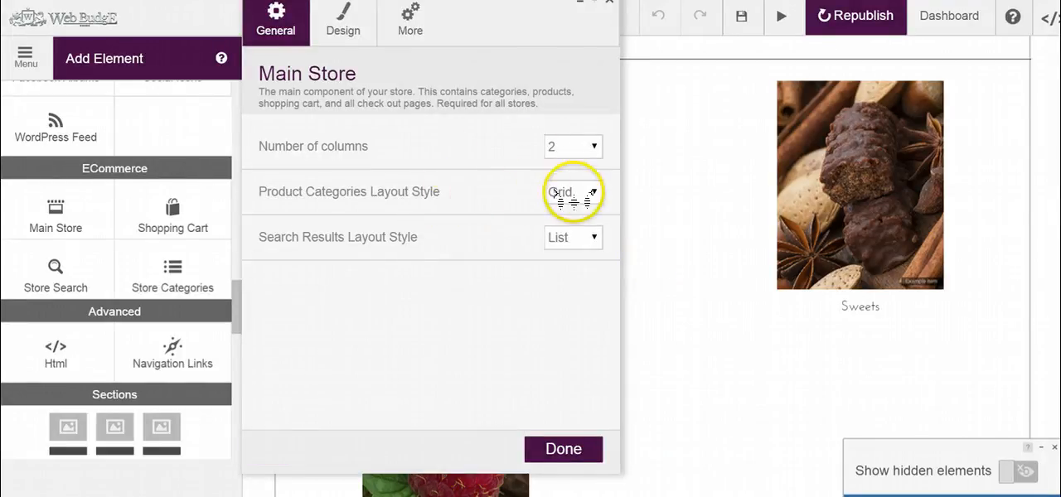
click(592, 196)
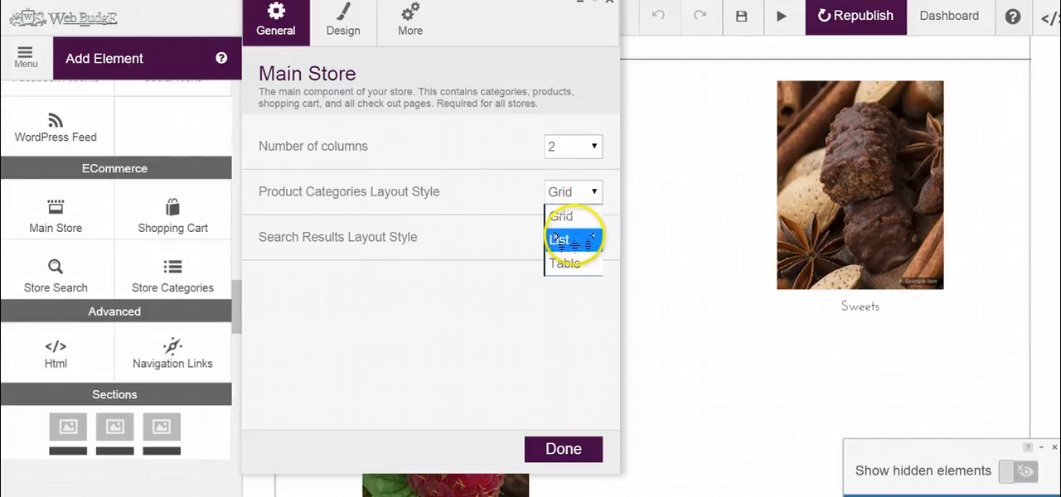
click(476, 277)
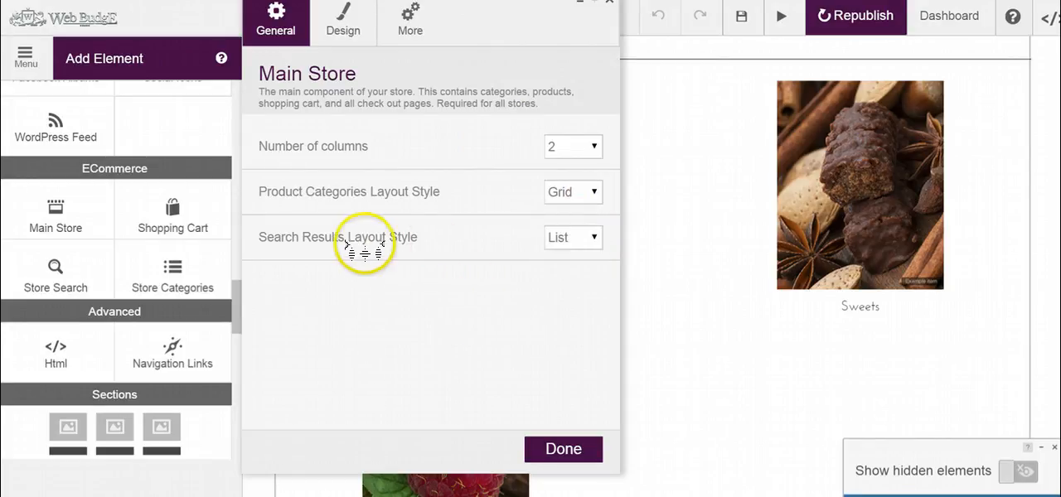
click(580, 234)
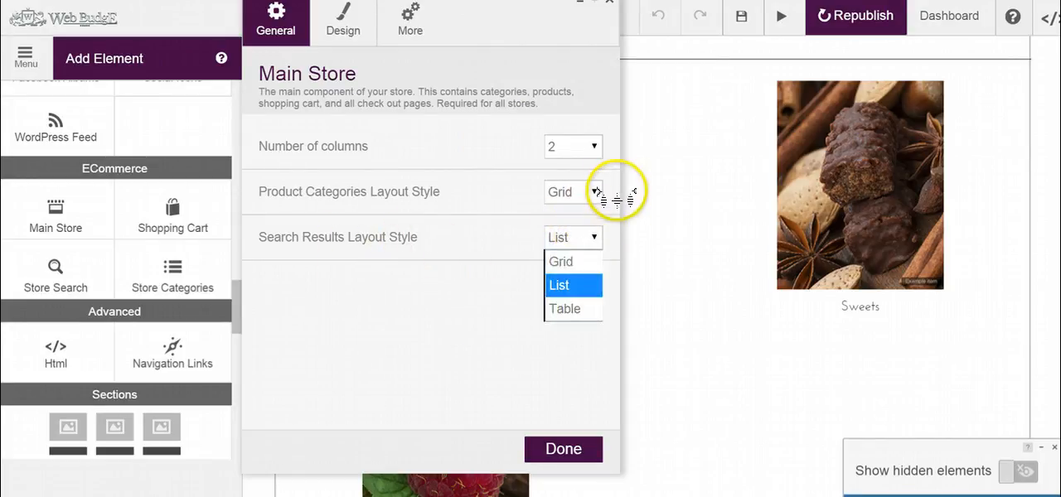
click(456, 303)
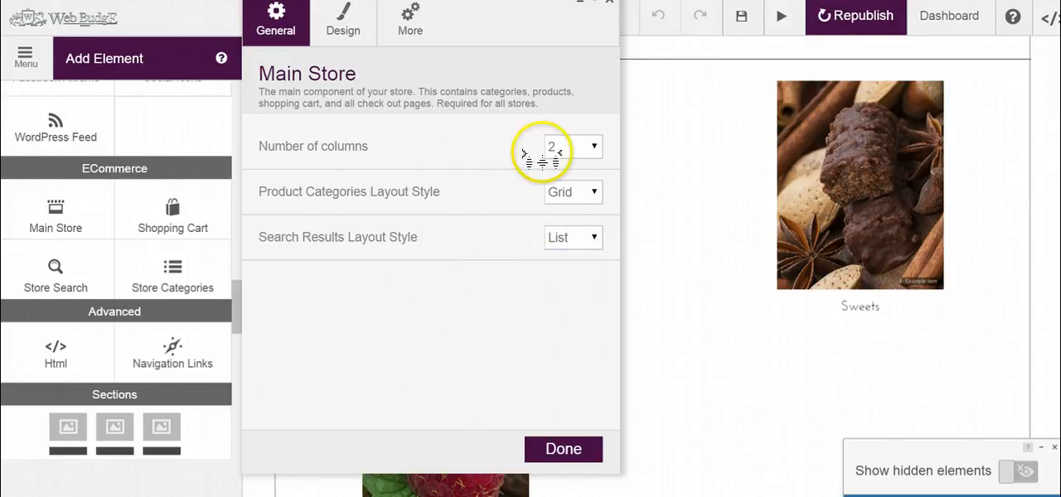
click(350, 26)
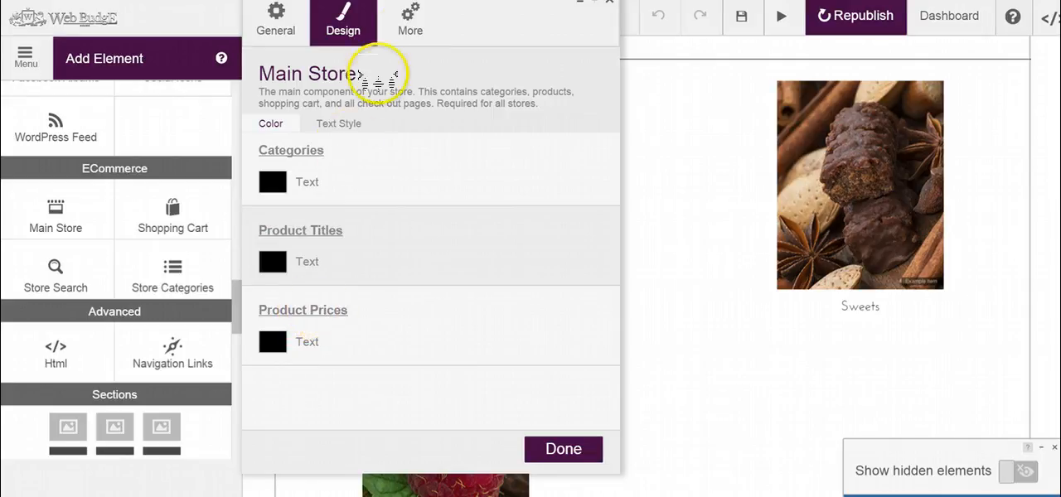
click(414, 23)
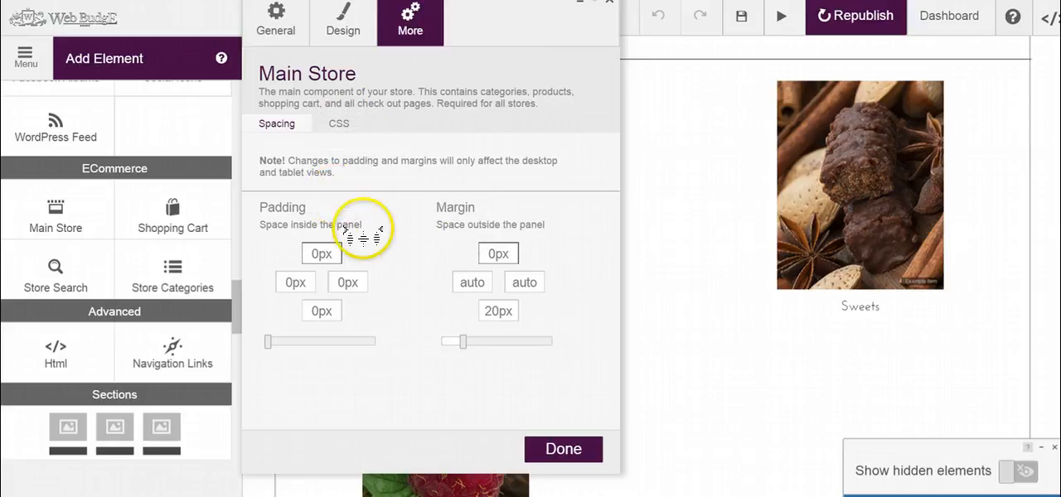
click(292, 25)
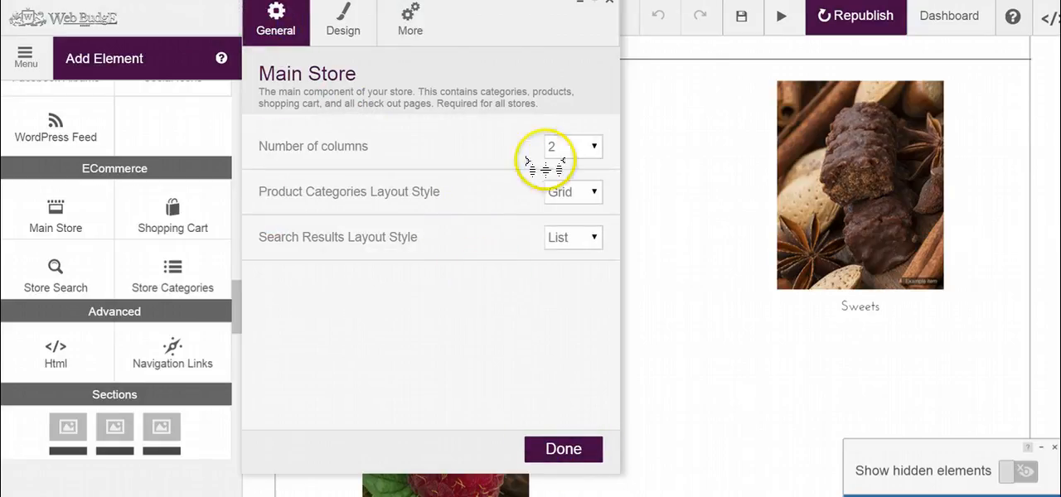
Step: Set the Main Store's number of columns to 3
click(564, 146)
click(568, 218)
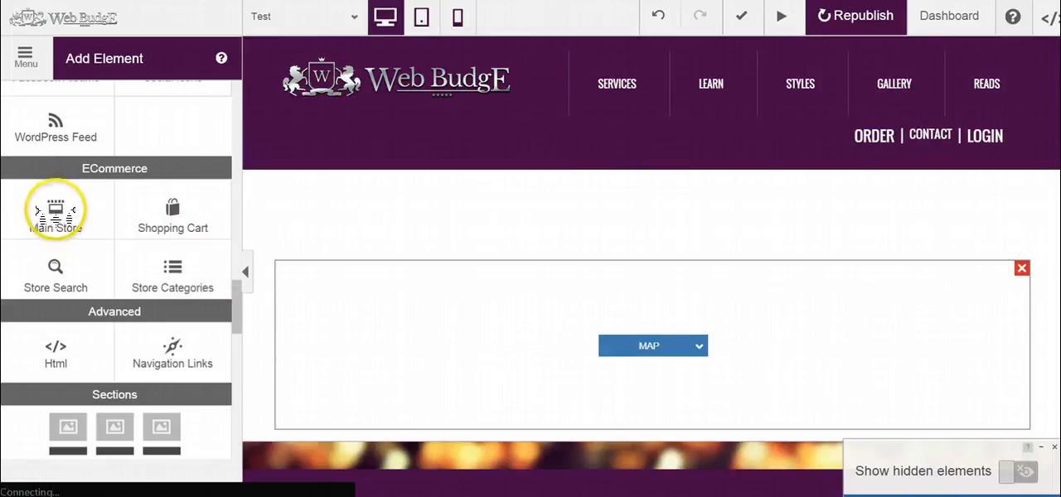
Step: Place a new Main Store element above the map and review its categories and products on the page
drag(56, 216, 688, 214)
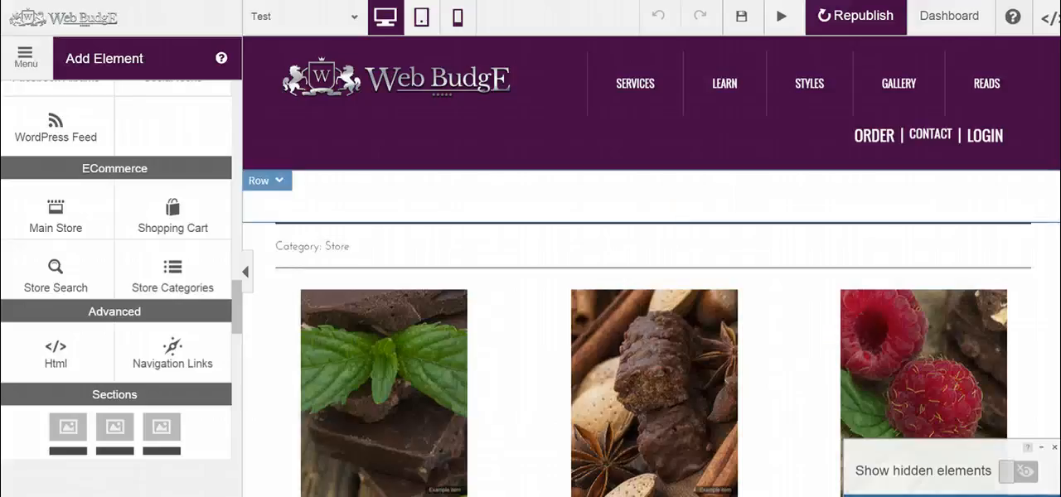
scroll(1052, 323, down, 5)
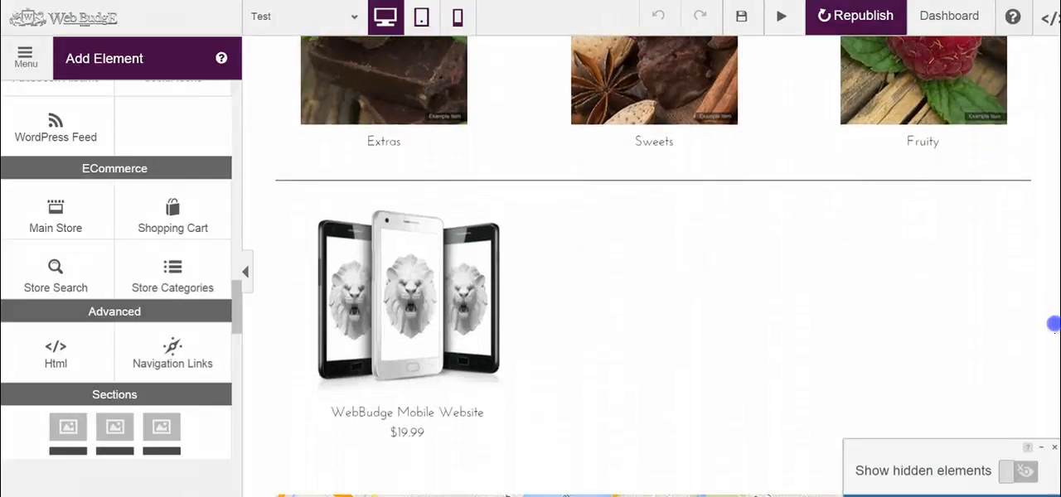
scroll(1053, 323, up, 3)
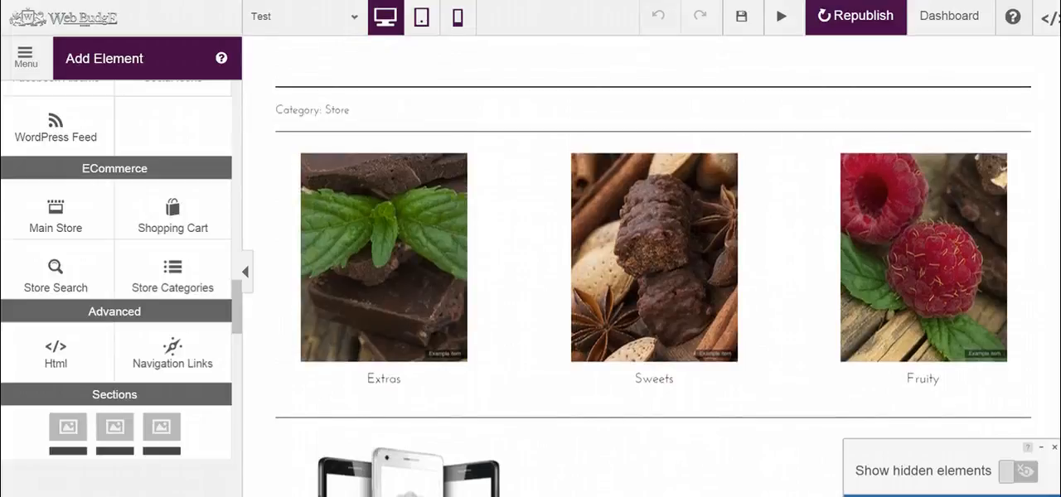
scroll(1051, 331, down, 5)
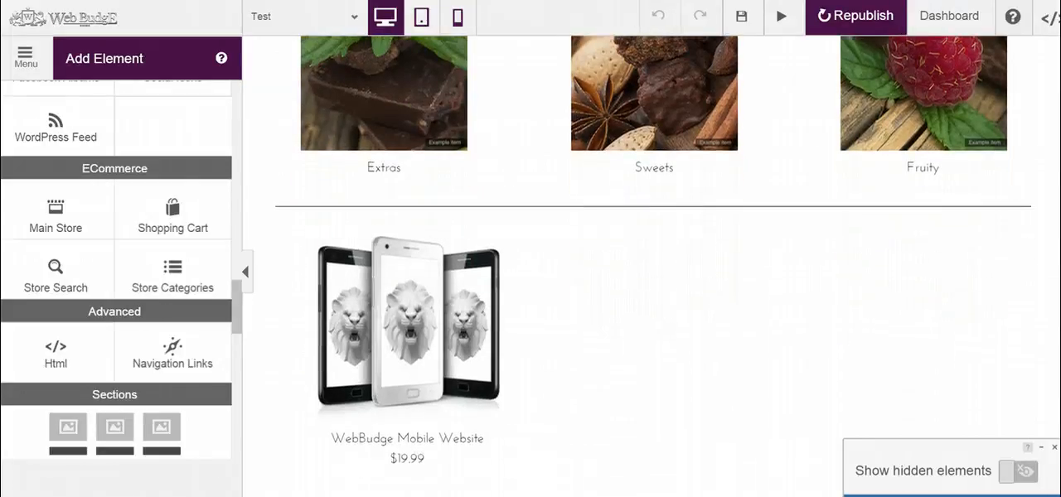
scroll(1038, 377, up, 6)
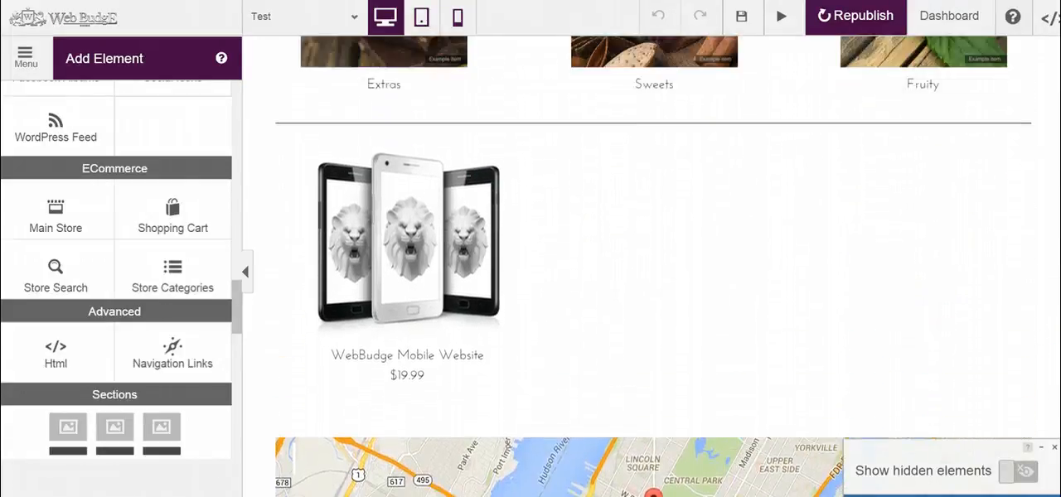